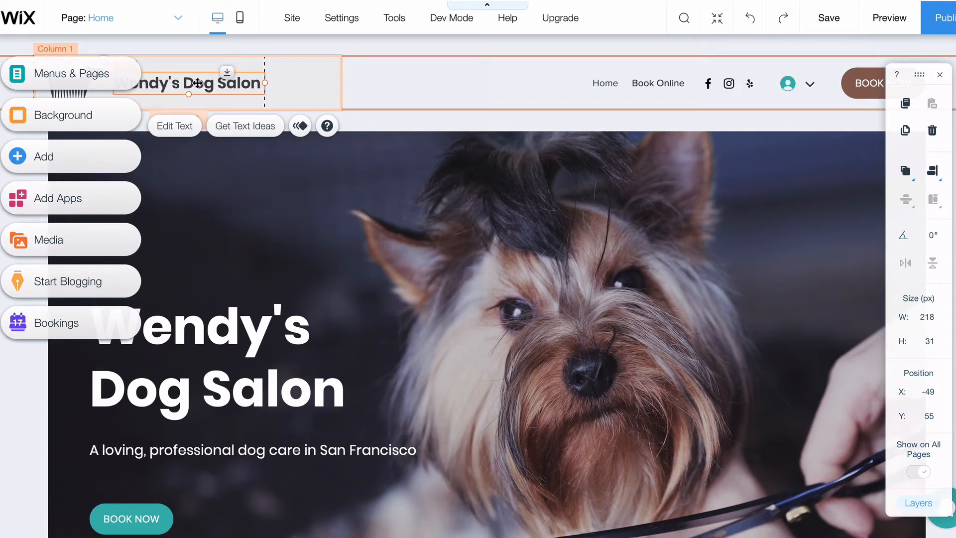
Look over the home page from the header title and hero heading down to the Our Services section.
double_click(198, 83)
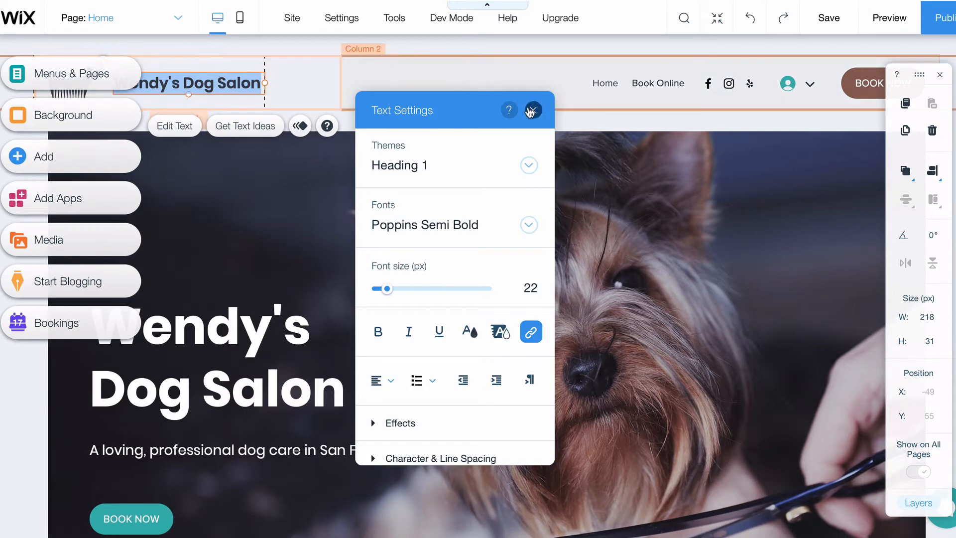
left_click(528, 110)
key("Escape")
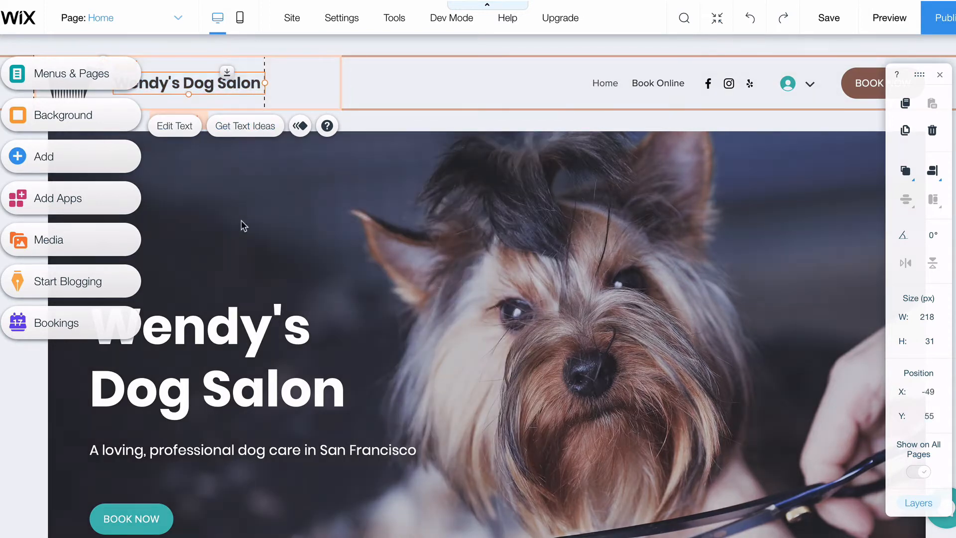
left_click(241, 221)
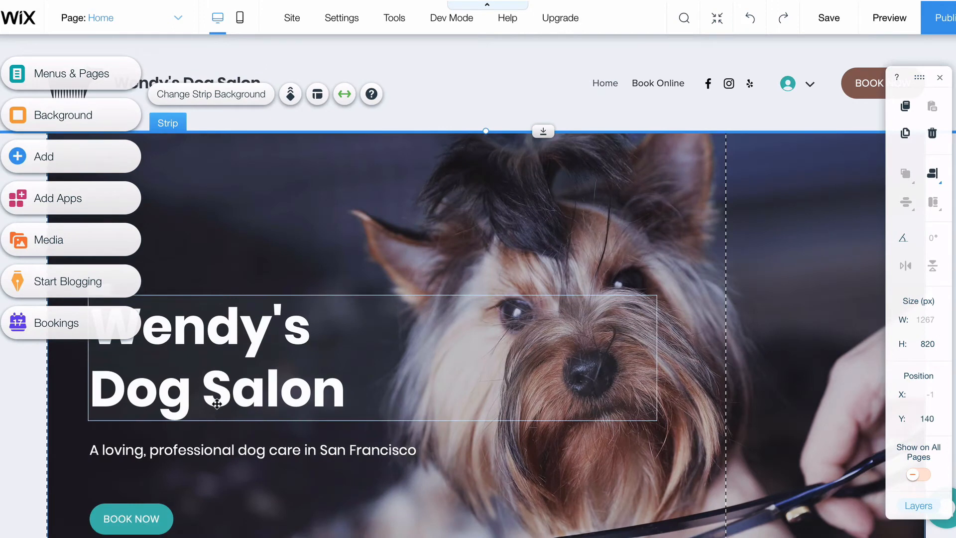
left_click(217, 404)
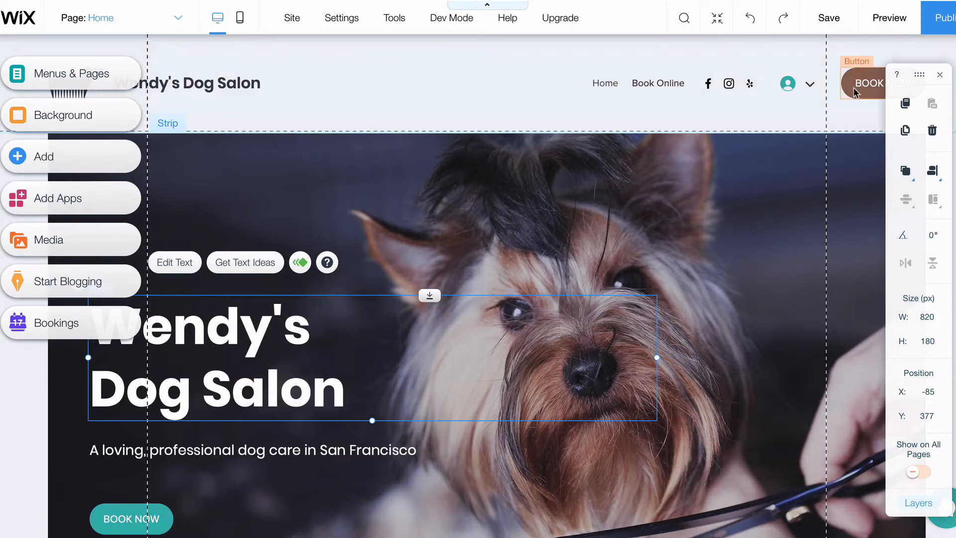
scroll(799, 242, "down", 10)
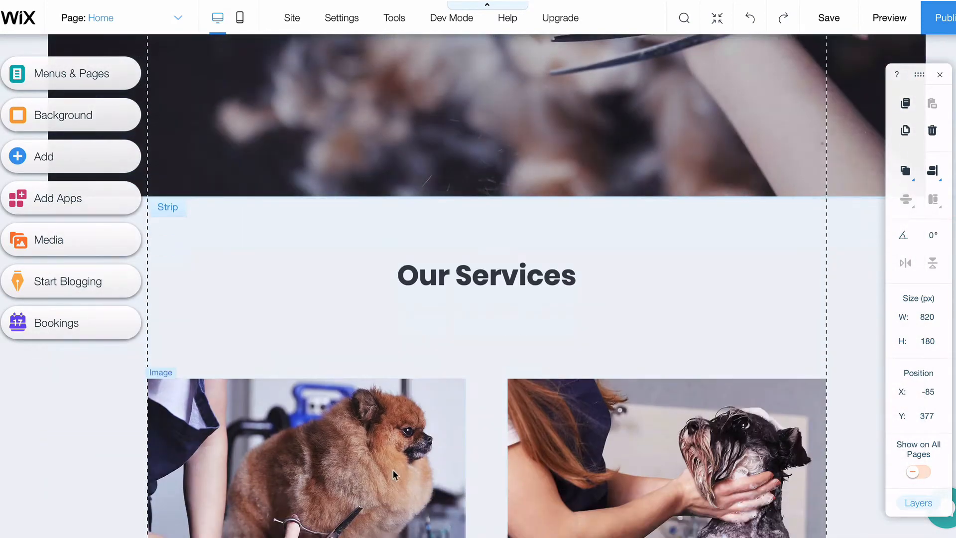
scroll(391, 470, "down", 3)
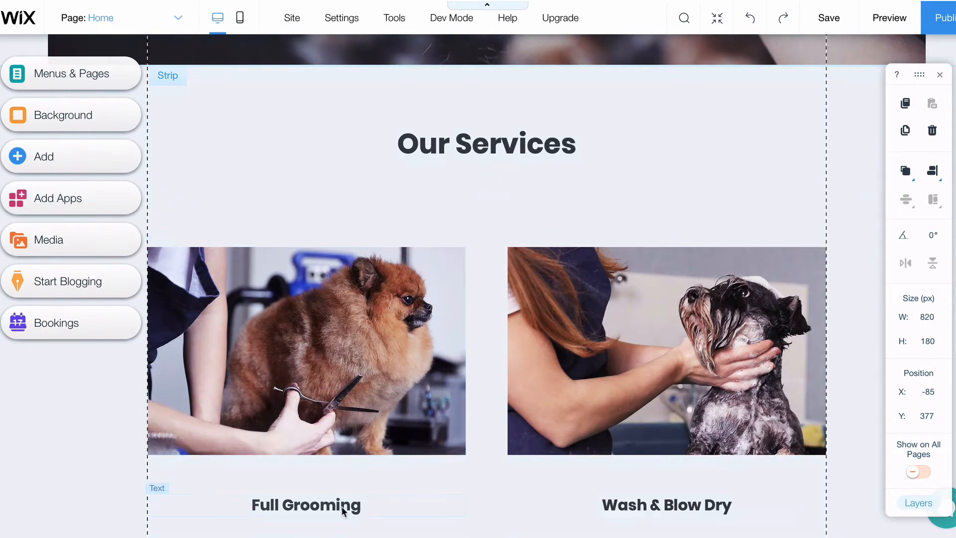
scroll(375, 315, "up", 10)
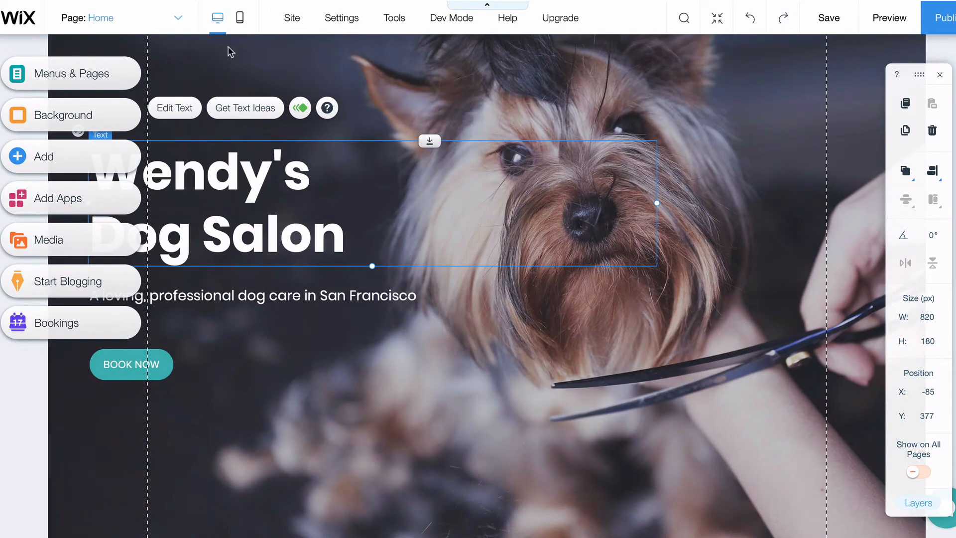
scroll(196, 65, "up", 3)
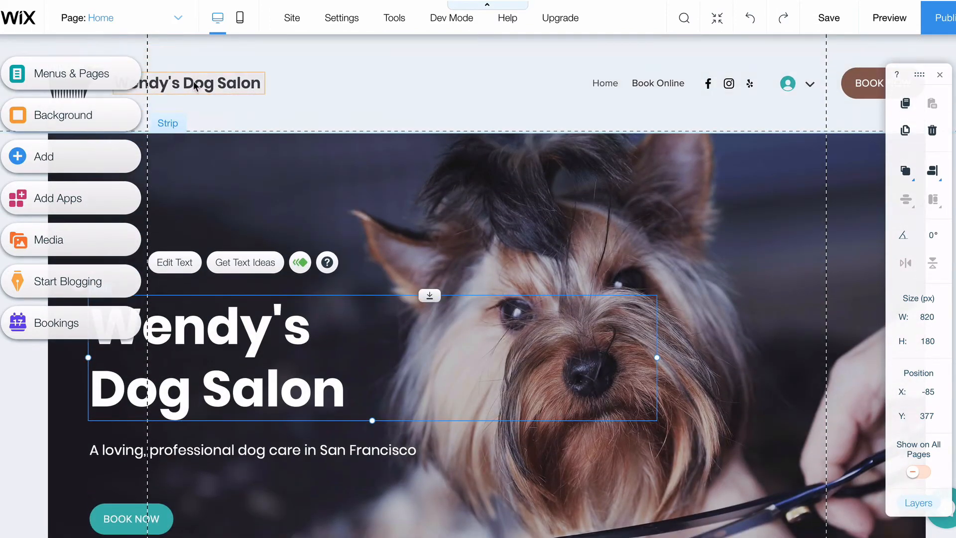
Examine the header title's text settings, from theme, font and size to effects, spacing and SEO & Accessibility.
left_click(195, 86)
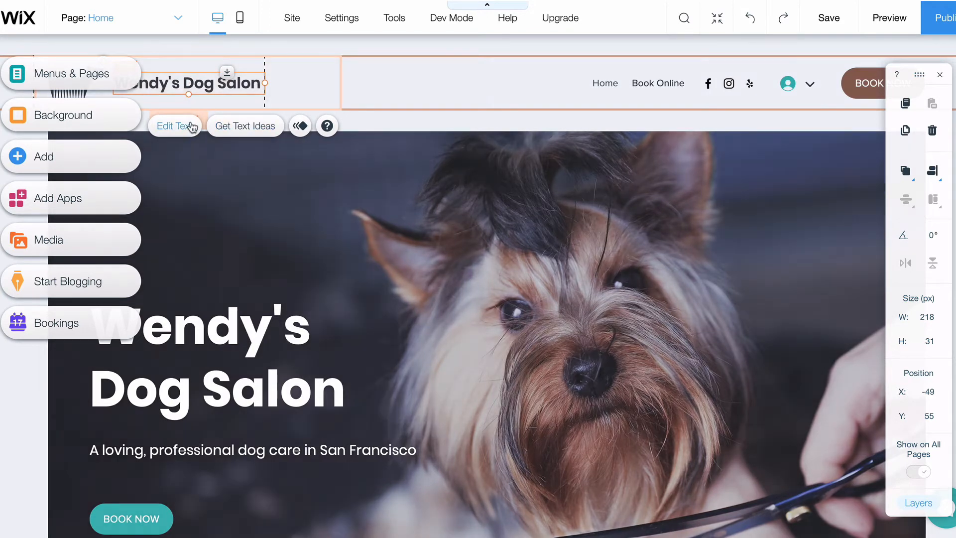
double_click(209, 86)
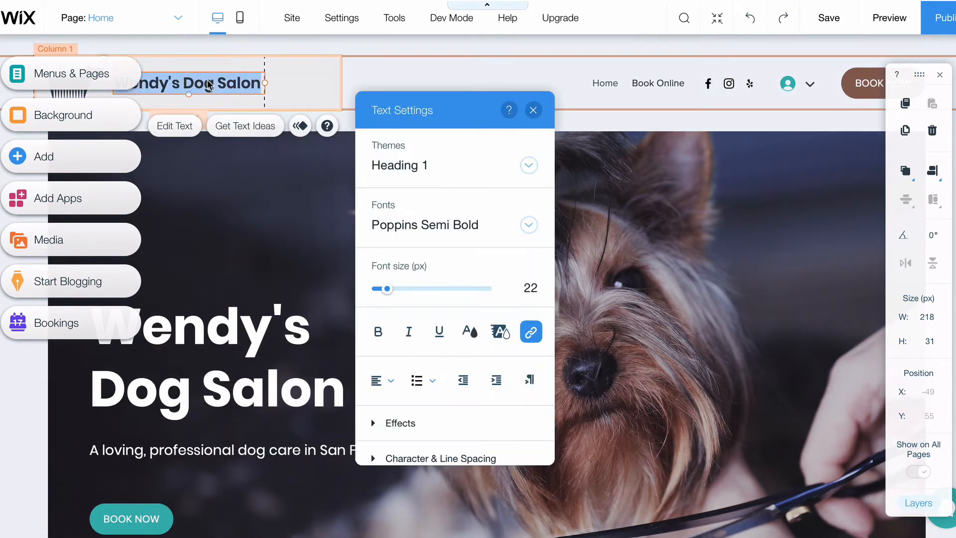
double_click(209, 85)
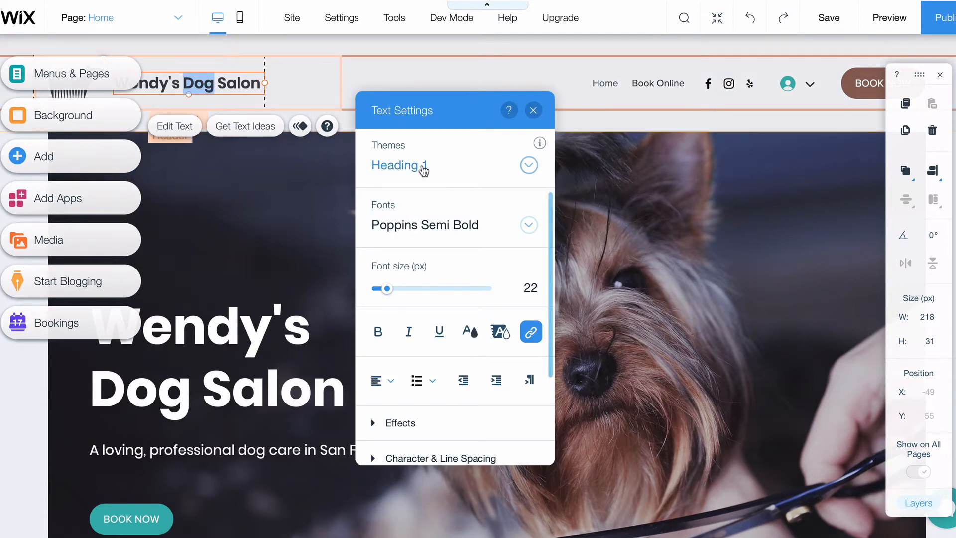
scroll(427, 198, "down", 3)
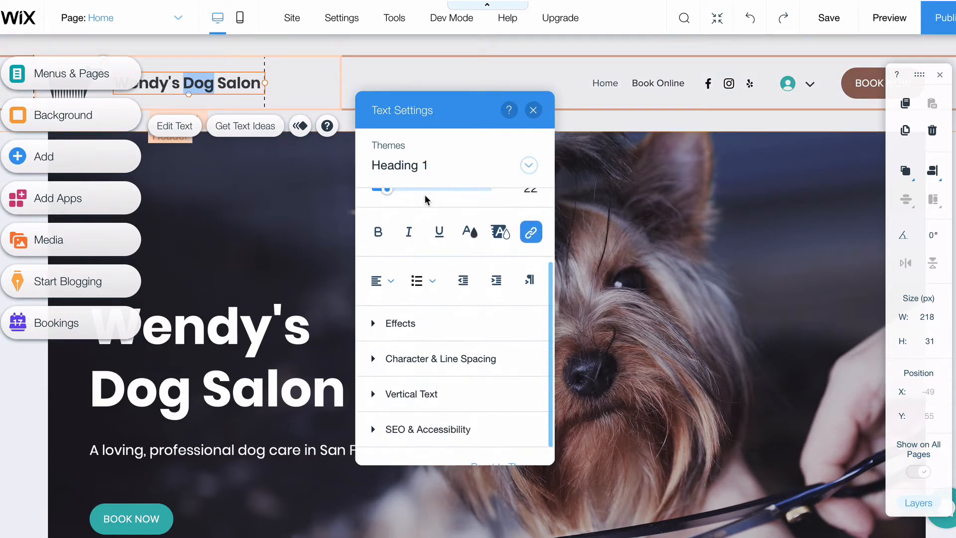
scroll(426, 199, "up", 2)
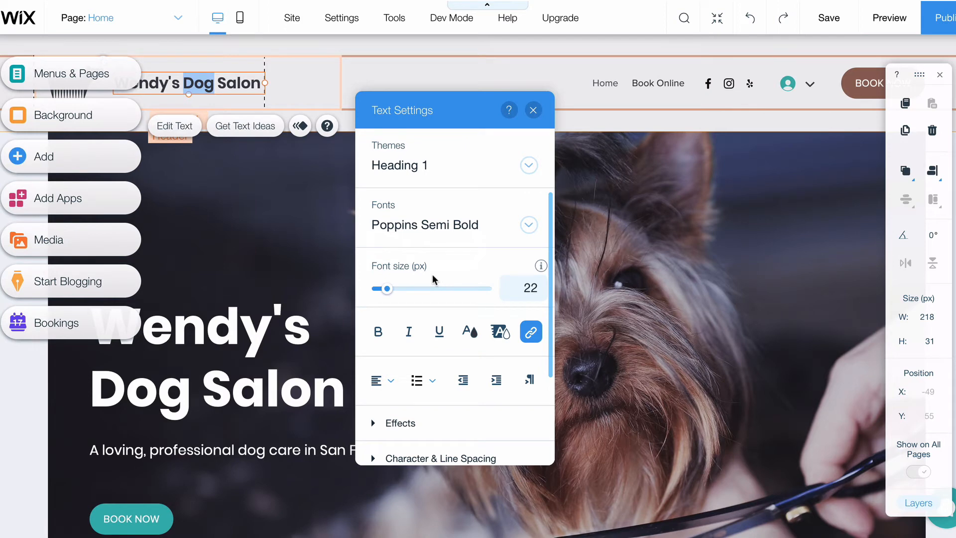
scroll(432, 285, "down", 3)
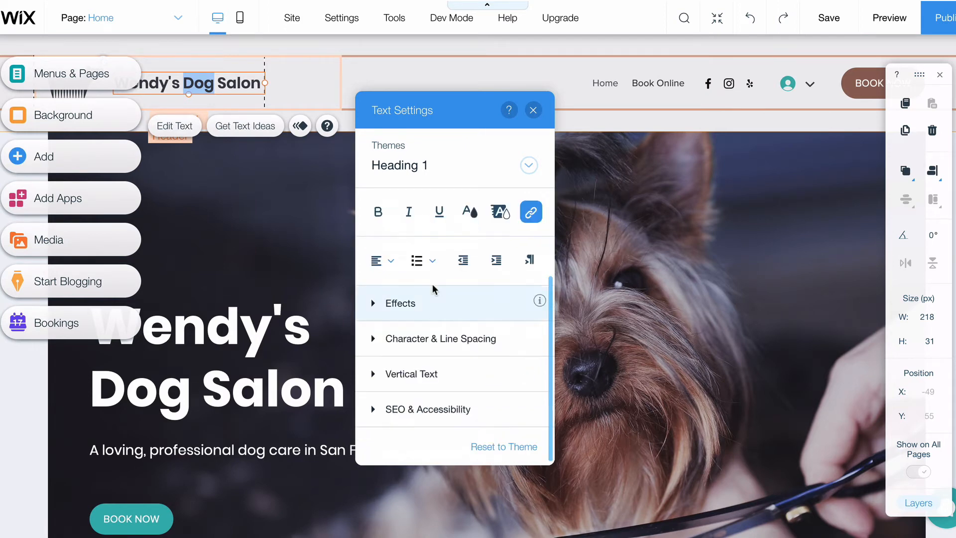
scroll(433, 288, "up", 3)
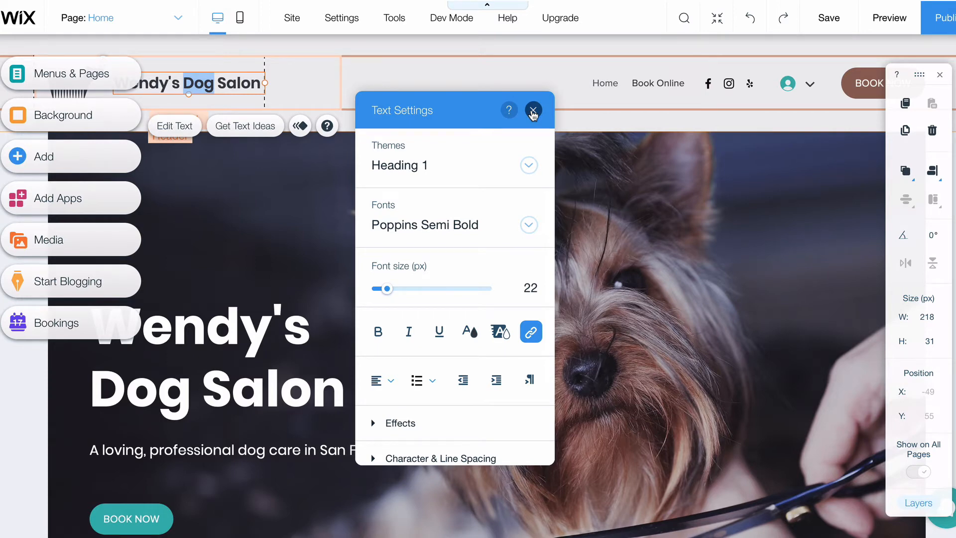
scroll(460, 243, "down", 3)
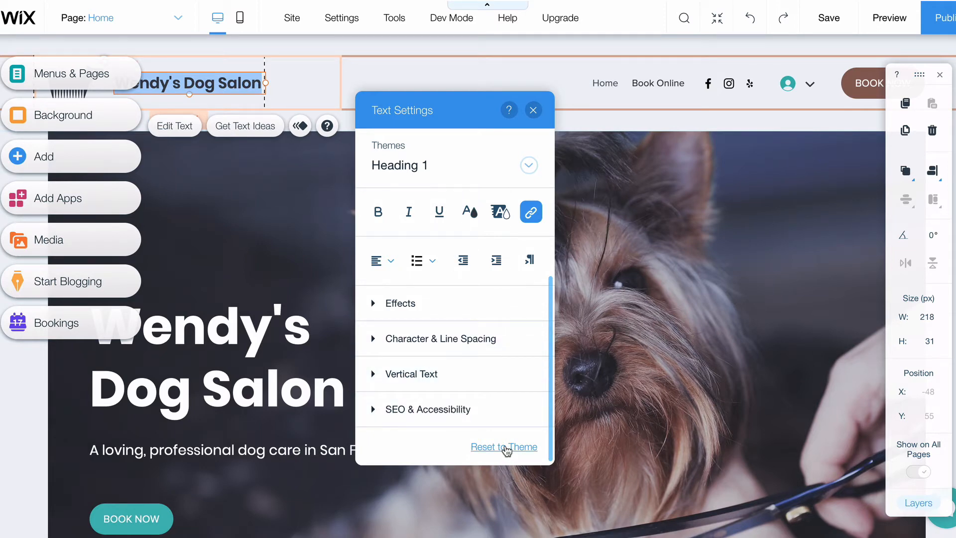
scroll(479, 361, "up", 3)
scroll(479, 361, "down", 3)
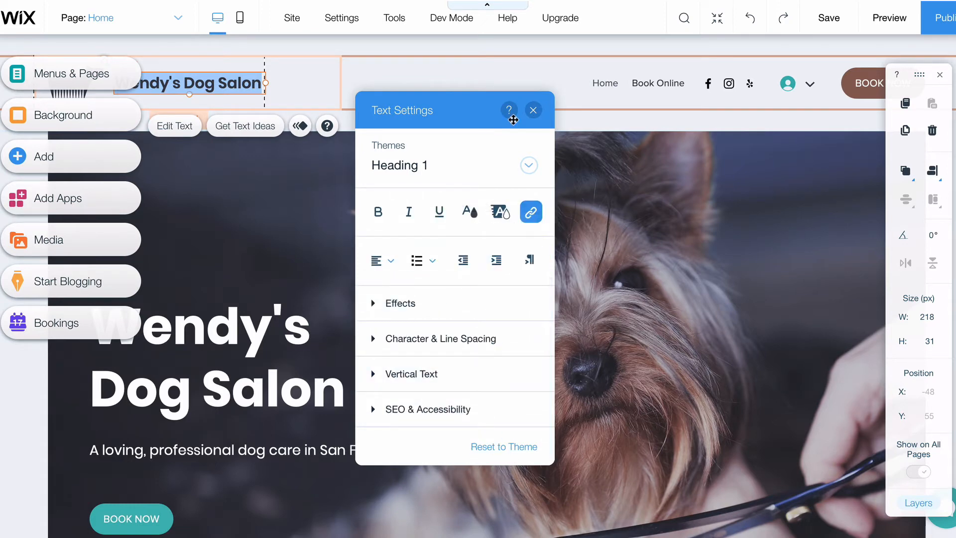
left_click(533, 109)
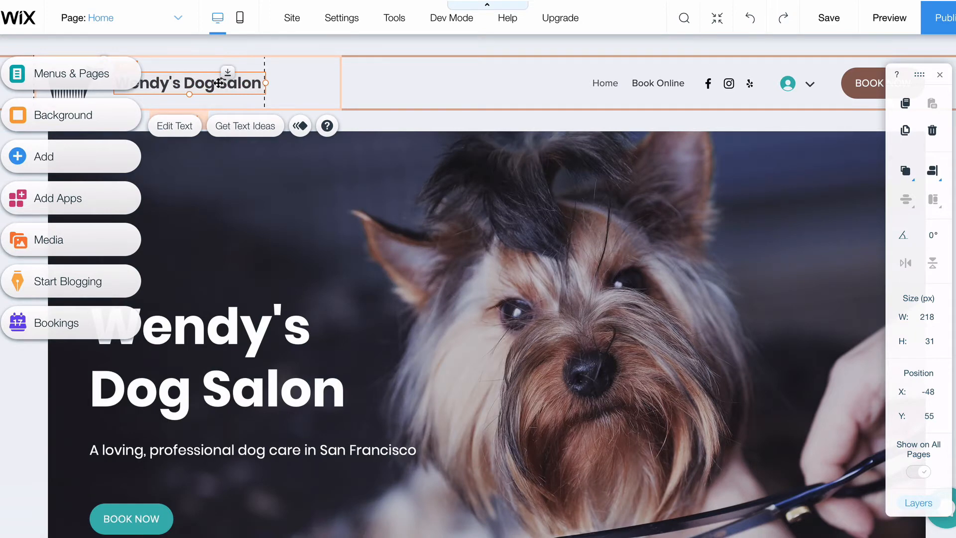
Remove the letter g and the following space from "Dog Salon" in the header title.
double_click(218, 83)
left_click(219, 86)
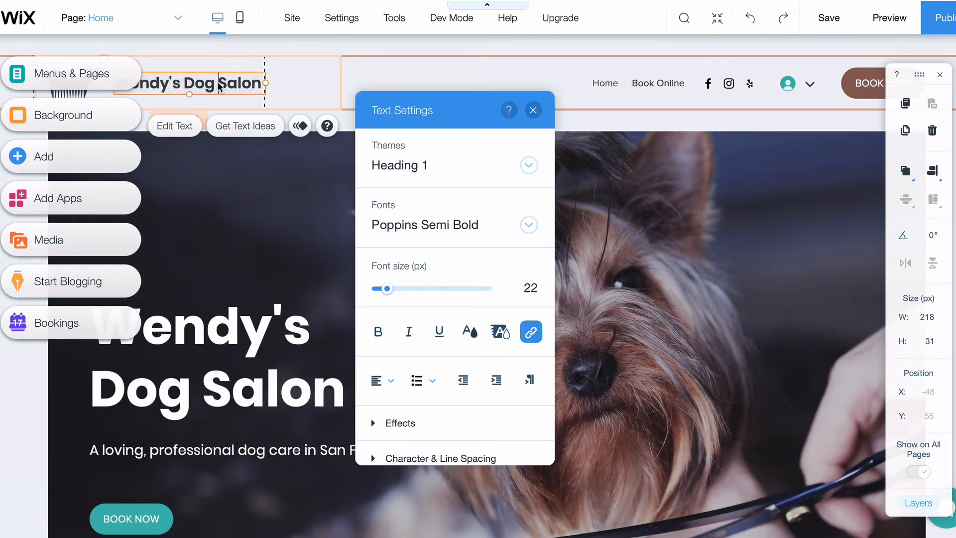
key("BackSpace")
key("BackSpace")
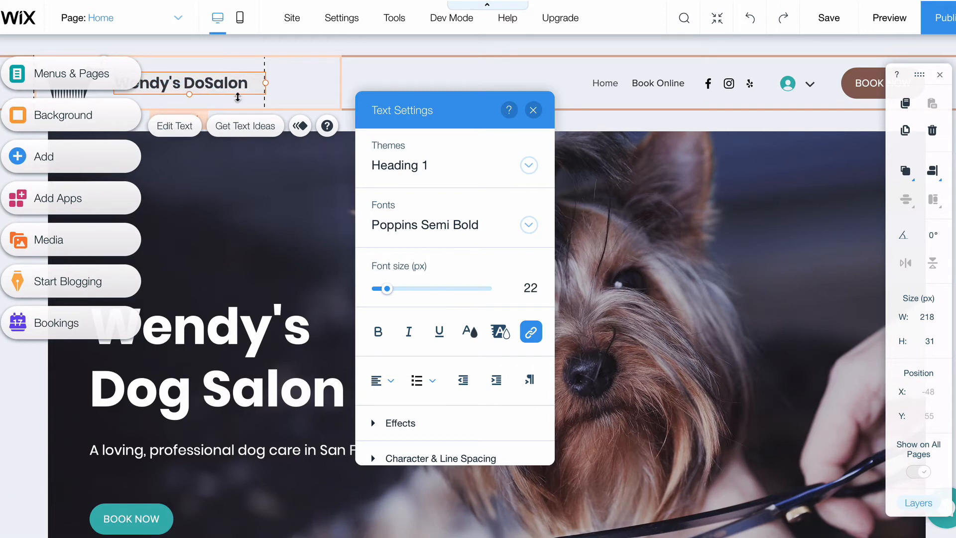
Close the text editing and move the header title slightly down to X -49, Y 60.
left_click(240, 103)
left_click(219, 78)
left_click_drag(220, 78, 221, 81)
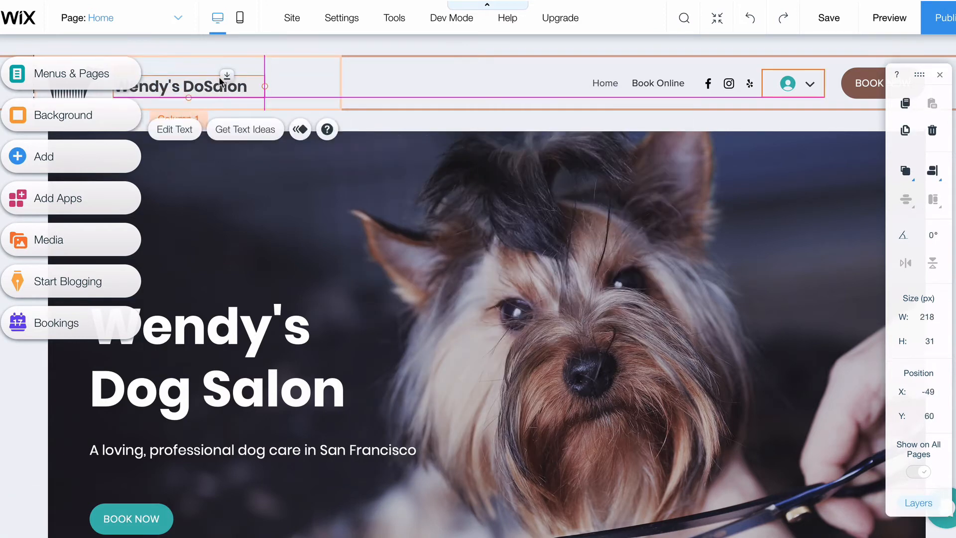
Delete the header title, undo the deletion and select the title again.
key("Delete")
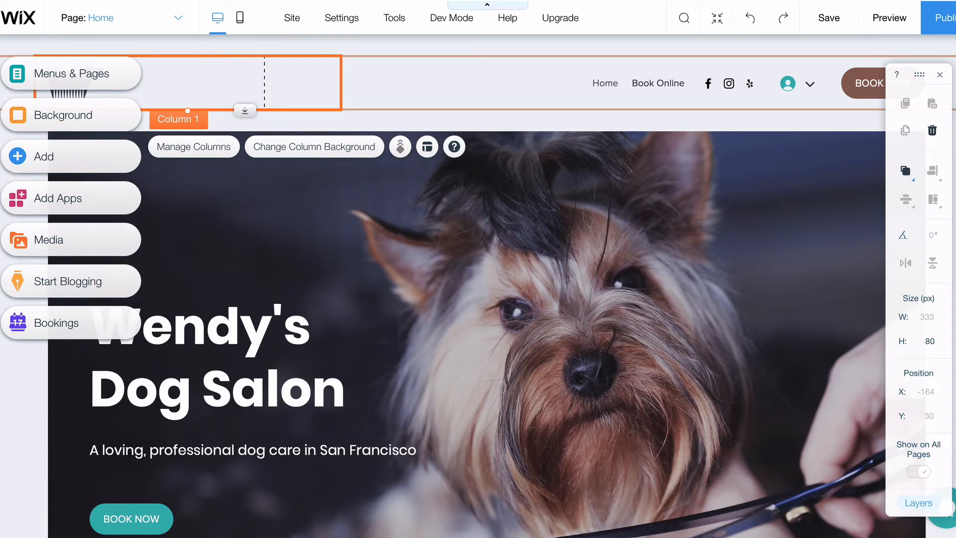
left_click(751, 21)
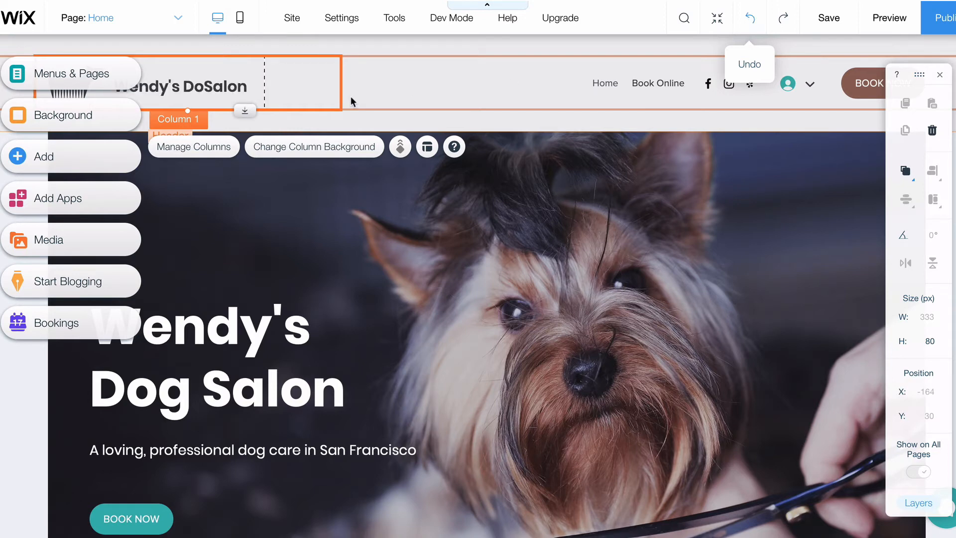
left_click(203, 88)
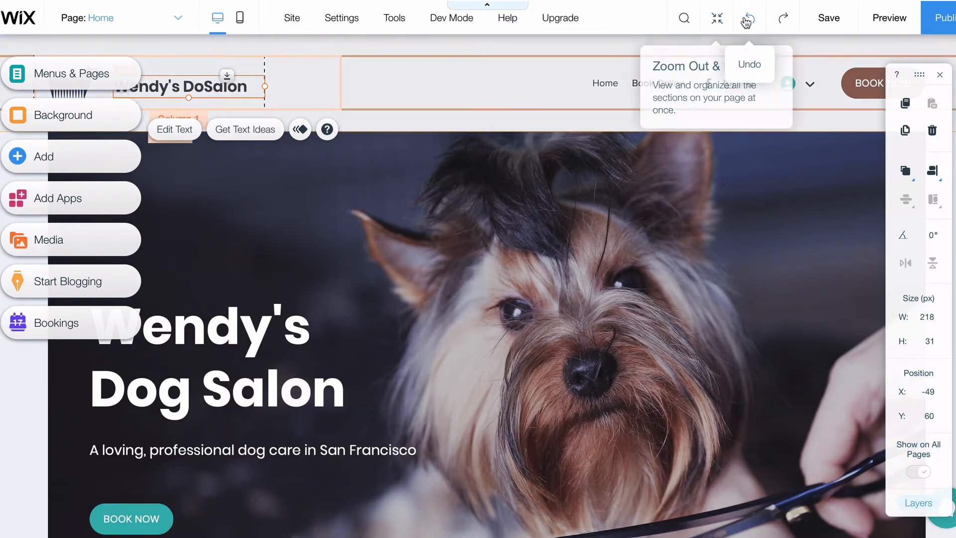
Reinsert the missing letter g and space in the header title so that it ends with "Dog Salon".
double_click(187, 84)
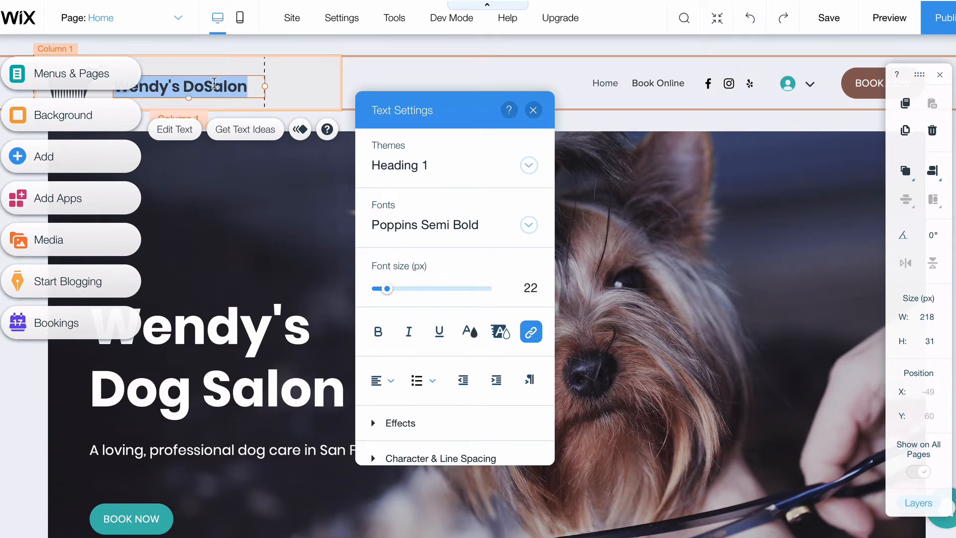
left_click(246, 84)
key("Left")
key("Left")
key("Left")
key("Left")
key("Left")
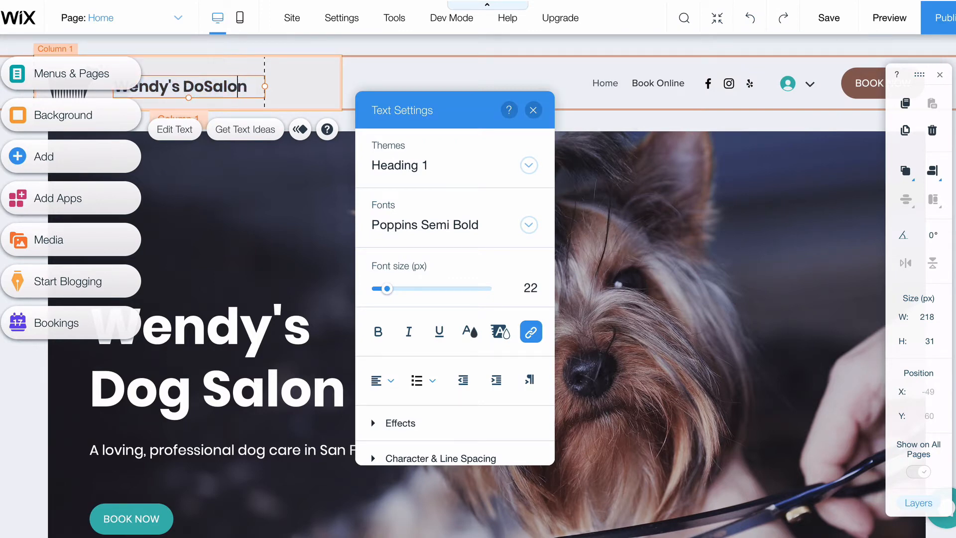
type("g")
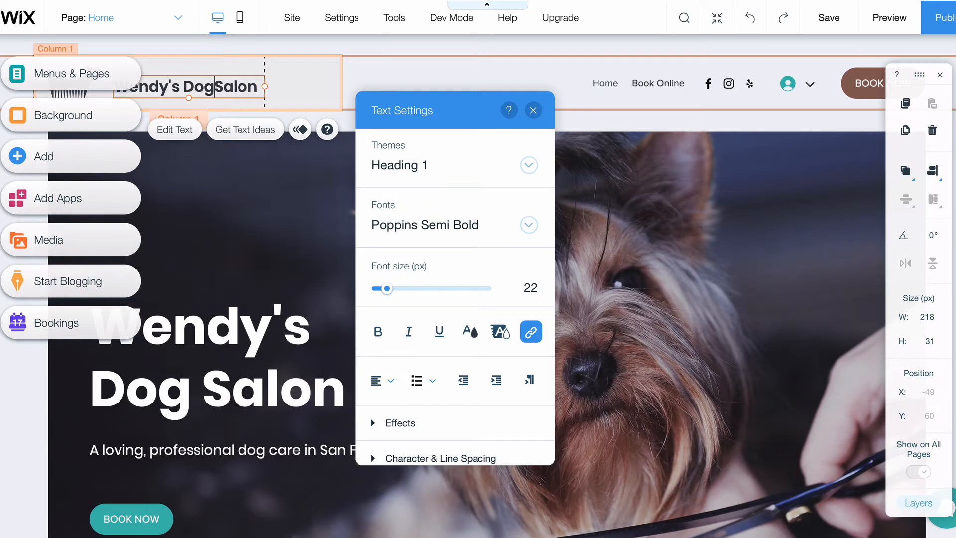
Replace the first word of the header title so that it reads "Blake's Dog Salon", and leave text editing.
key("Left")
key("Left")
key("Left")
key("Left")
key("Left")
key("Left")
key("Left")
key("BackSpace")
key("BackSpace")
key("BackSpace")
key("BackSpace")
key("BackSpace")
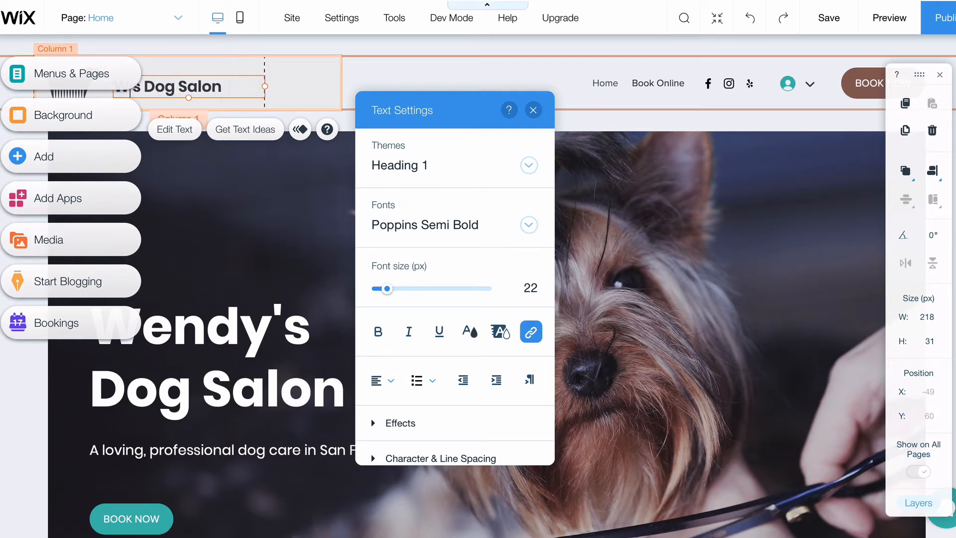
type("Blake")
left_click(311, 80)
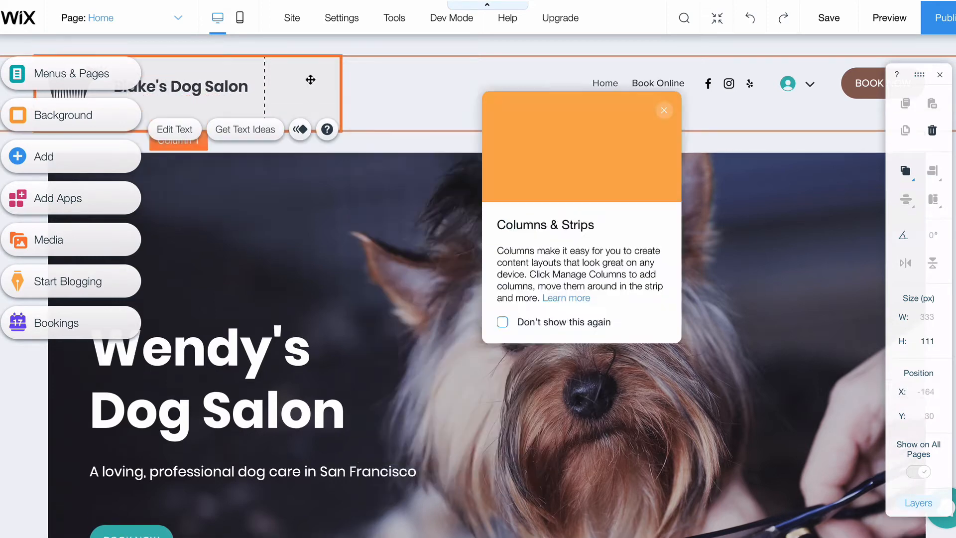
left_click(483, 143)
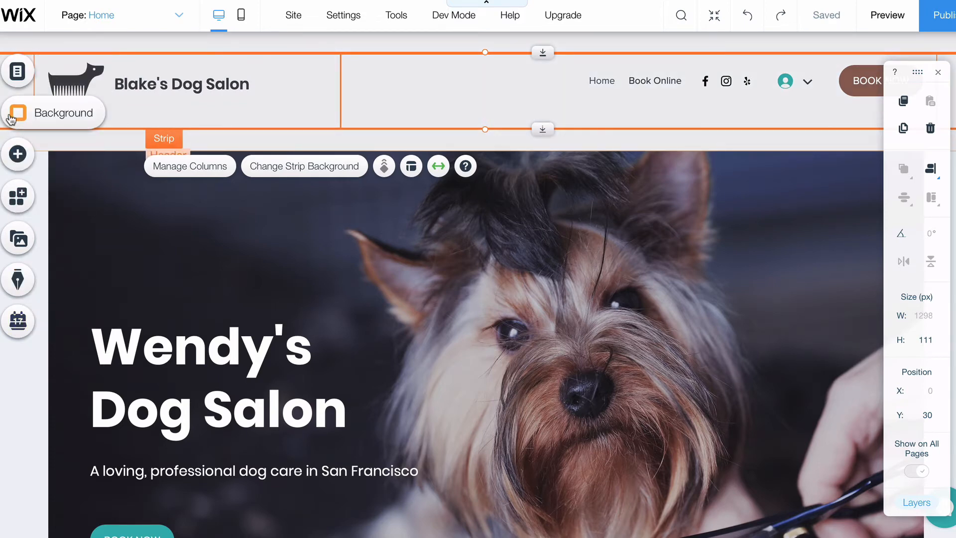
Add a page called New Page to the site menu and move it below Book Online.
left_click(23, 79)
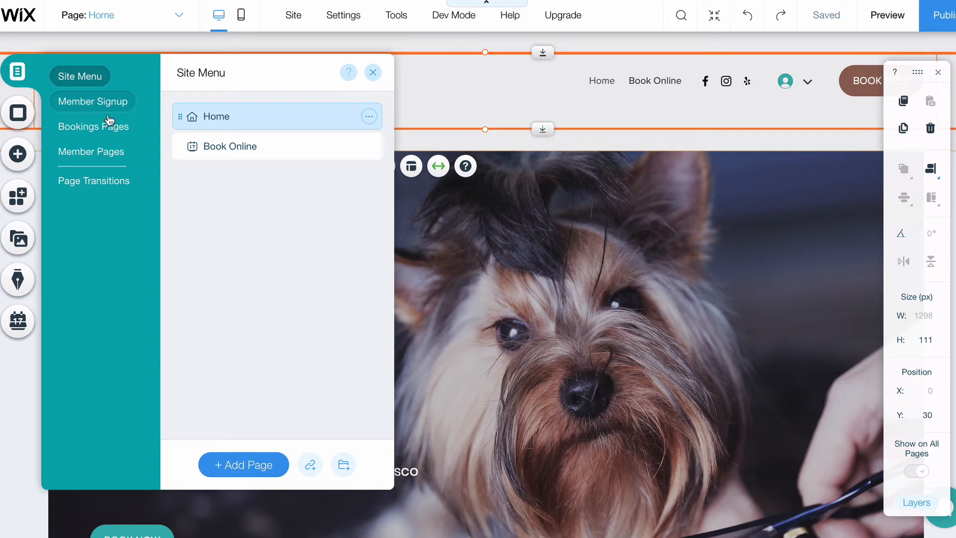
left_click(242, 468)
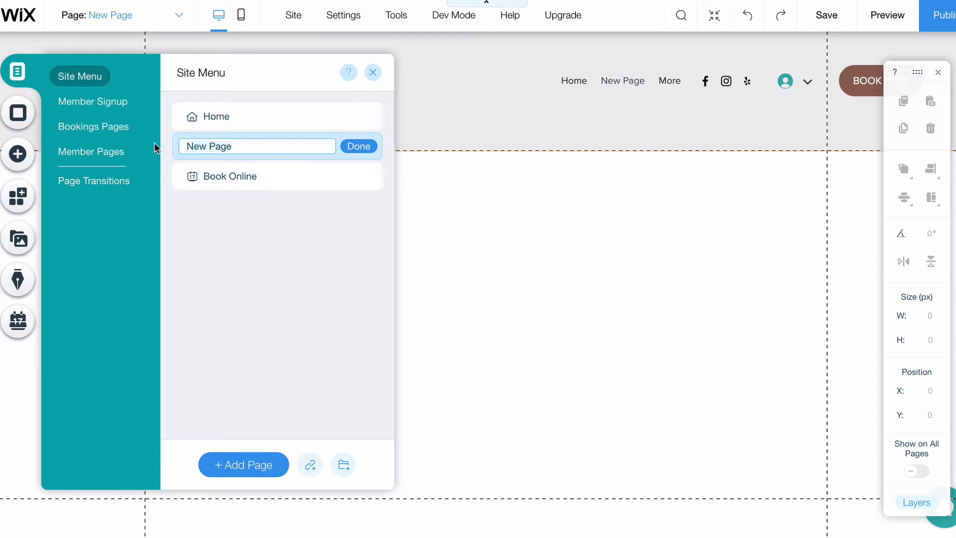
mouse_move(175, 146)
left_mouse_down()
mouse_move(171, 176)
mouse_move(175, 135)
left_mouse_up()
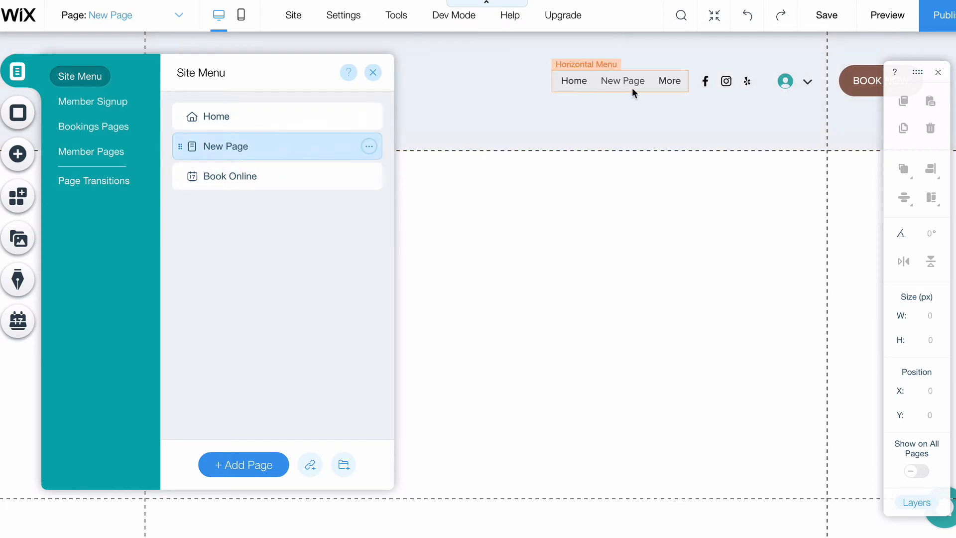
left_click_drag(180, 146, 176, 178)
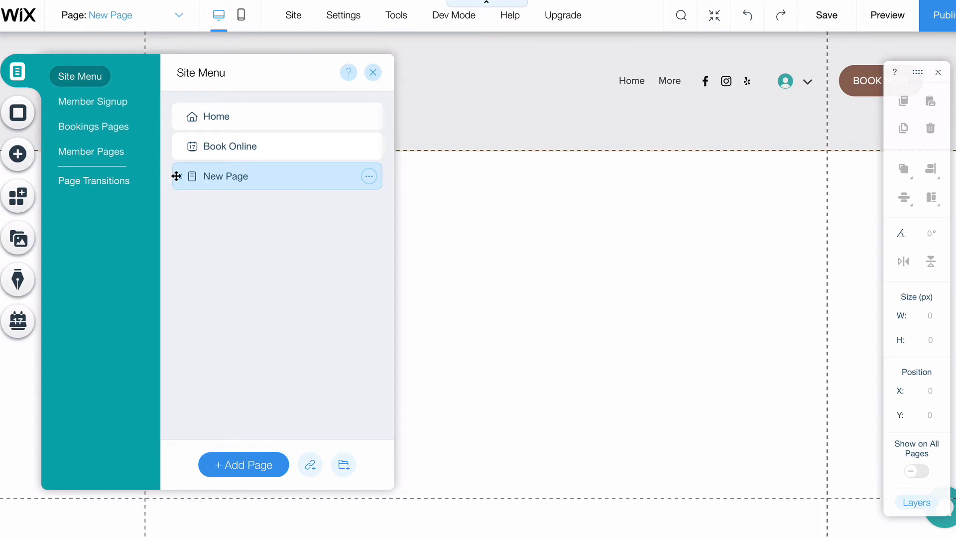
Rename the New Page entry in the site menu as Contact.
double_click(229, 176)
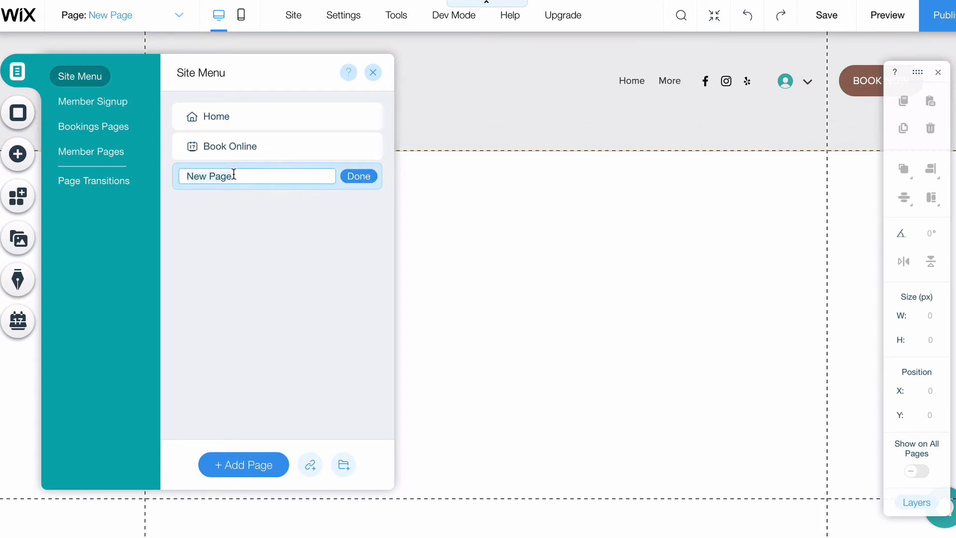
type("Con")
key("BackSpace")
key("BackSpace")
type("ontact")
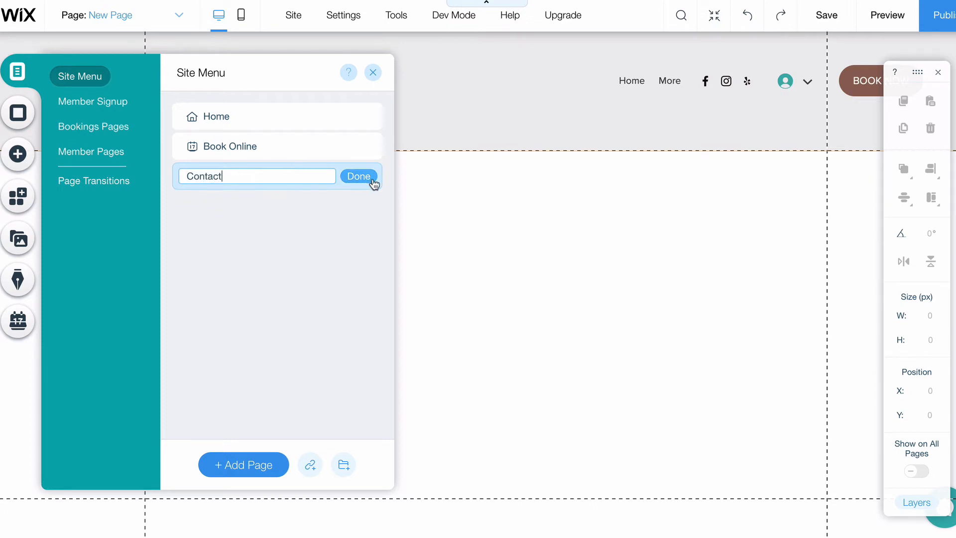
left_click(371, 182)
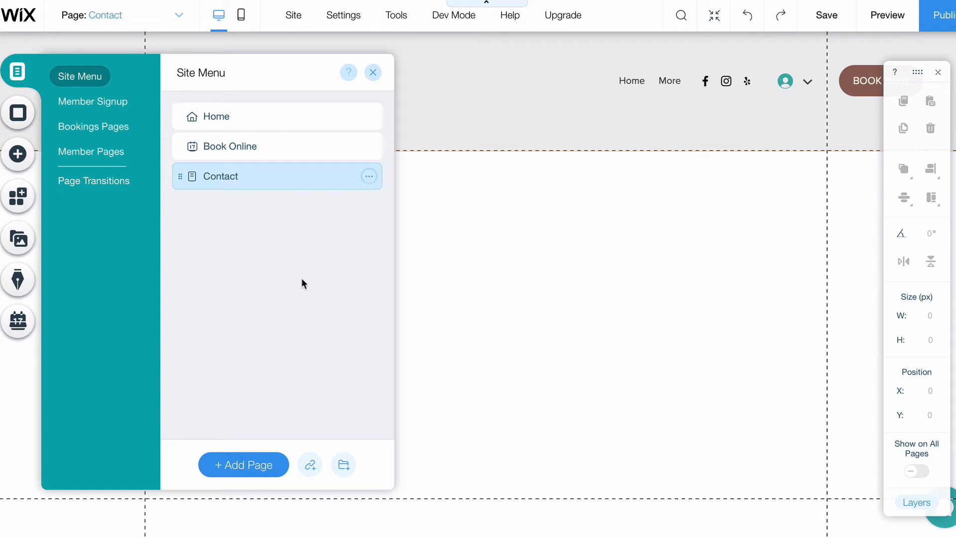
Browse the available background images and videos for the Contact page.
left_click(18, 110)
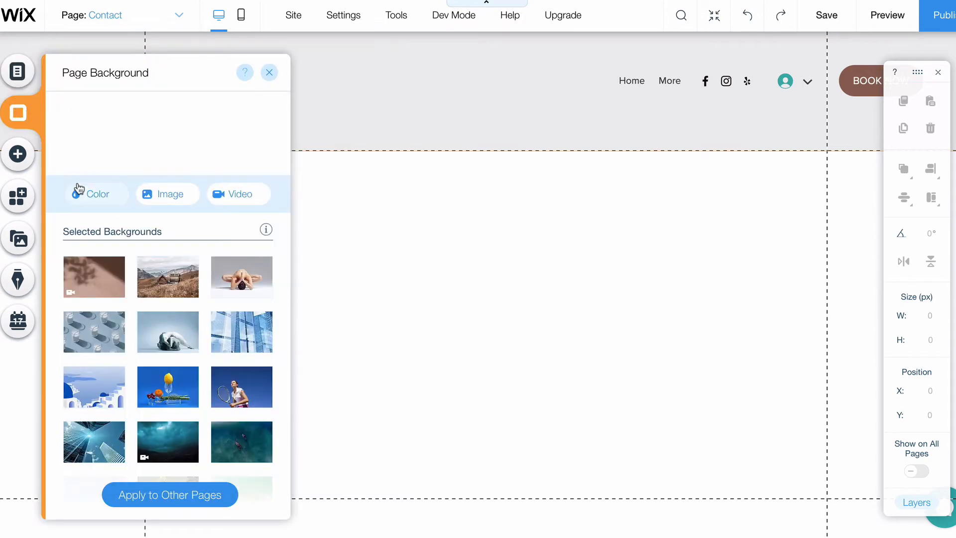
mouse_move(126, 297)
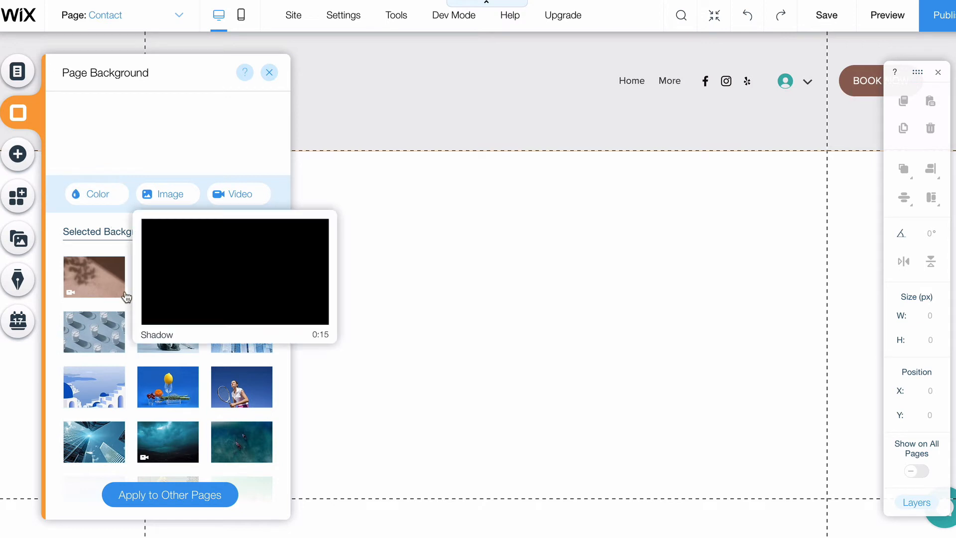
scroll(126, 297, "down", 10)
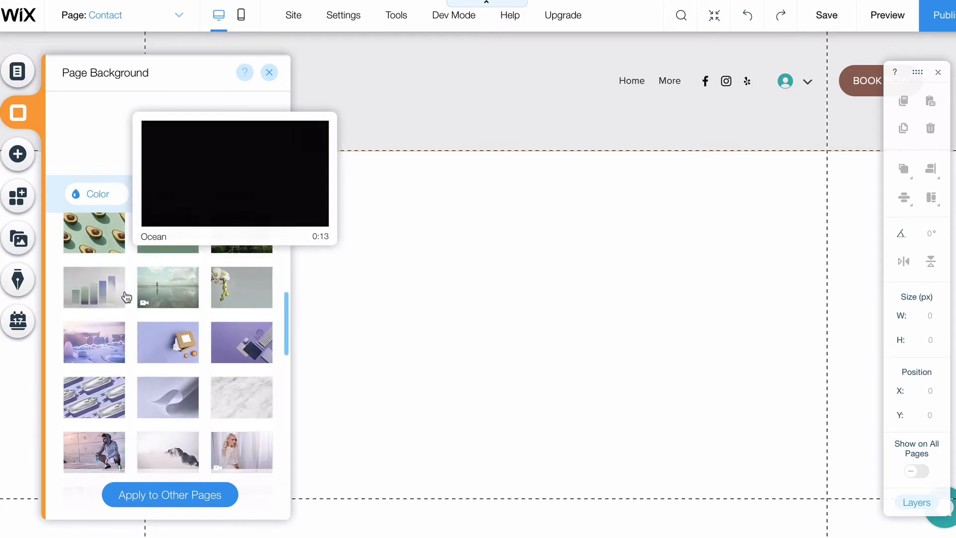
scroll(126, 297, "down", 5)
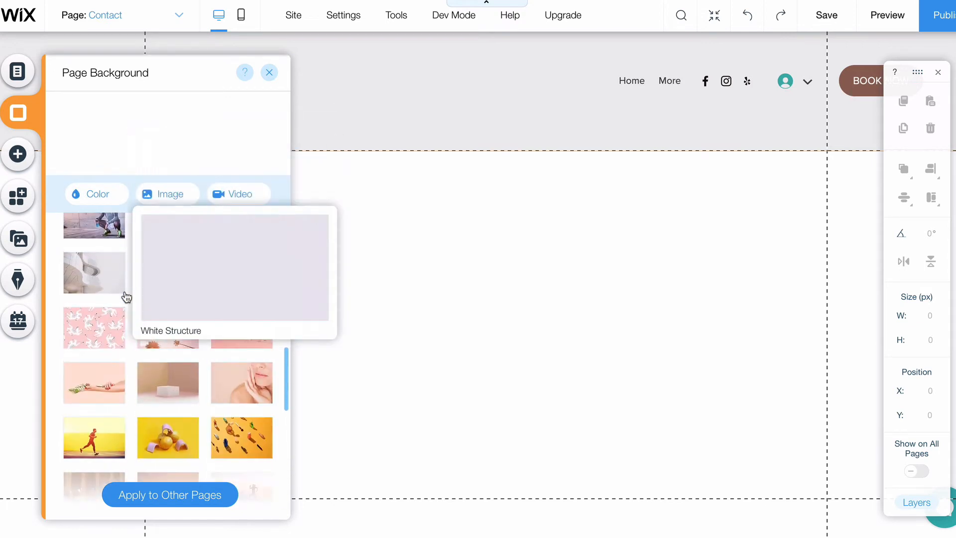
scroll(126, 298, "down", 4)
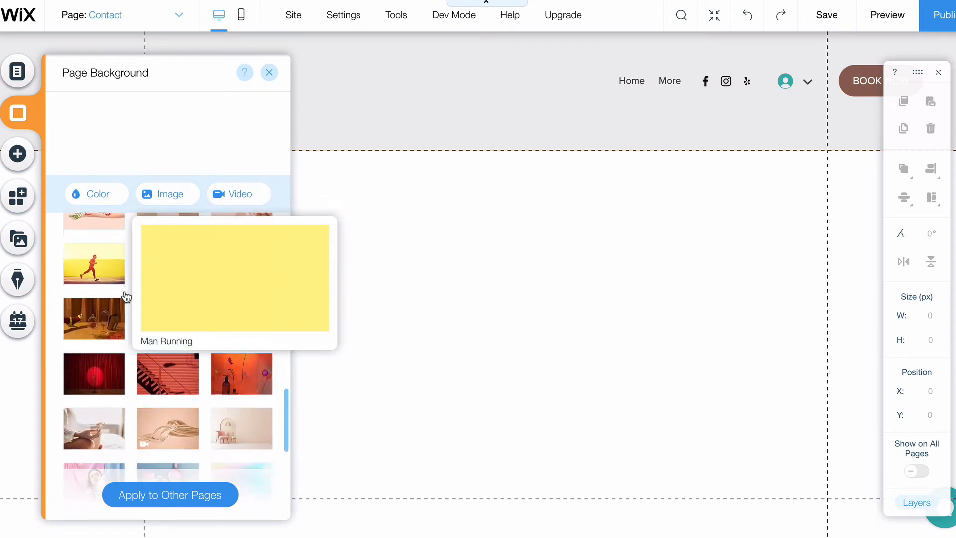
scroll(125, 298, "down", 6)
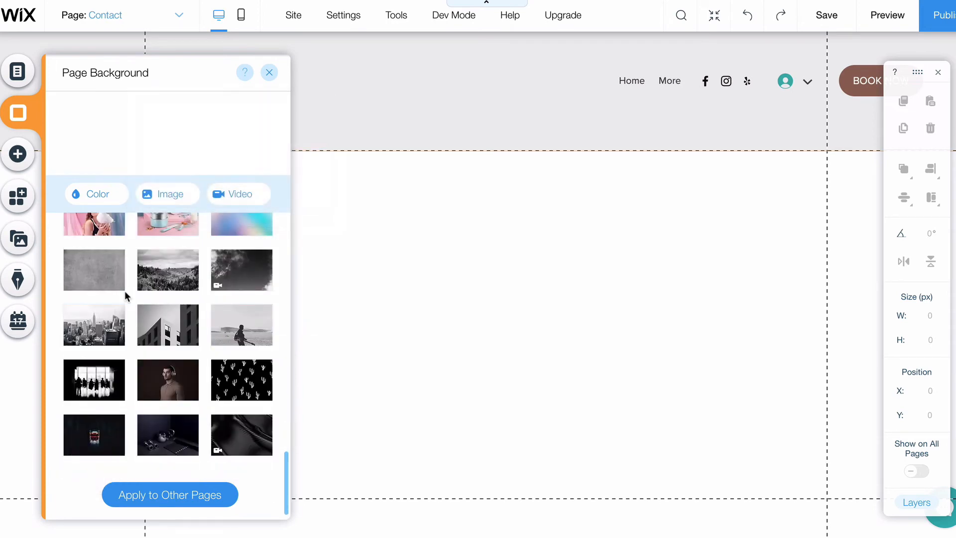
scroll(125, 293, "up", 20)
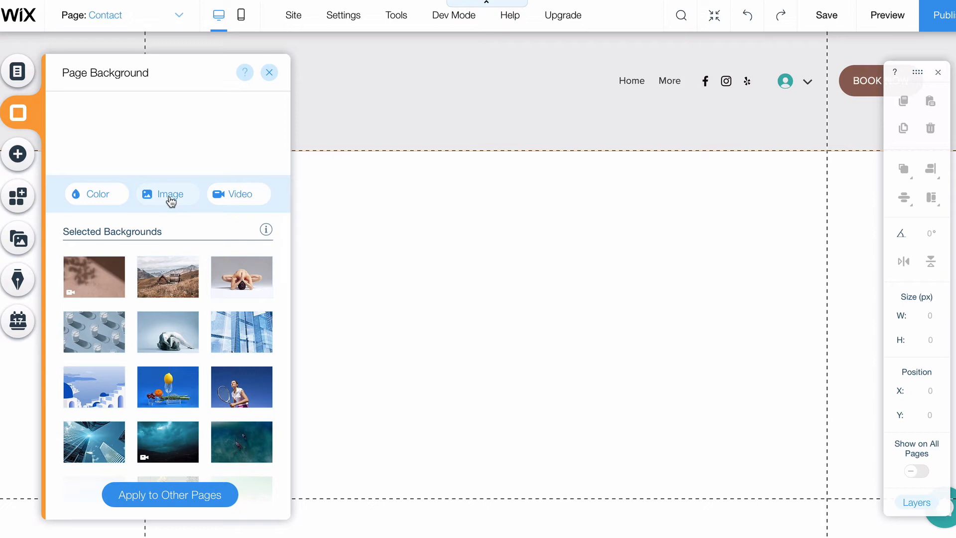
Look through the elements that can be added to the page, including text, decorative, button, gallery, interactive and box elements.
left_click(19, 156)
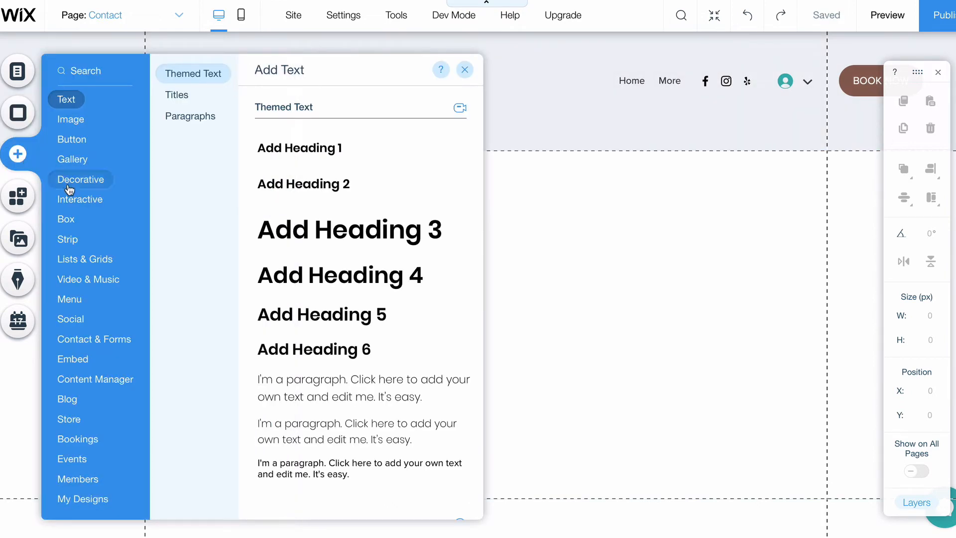
mouse_move(74, 129)
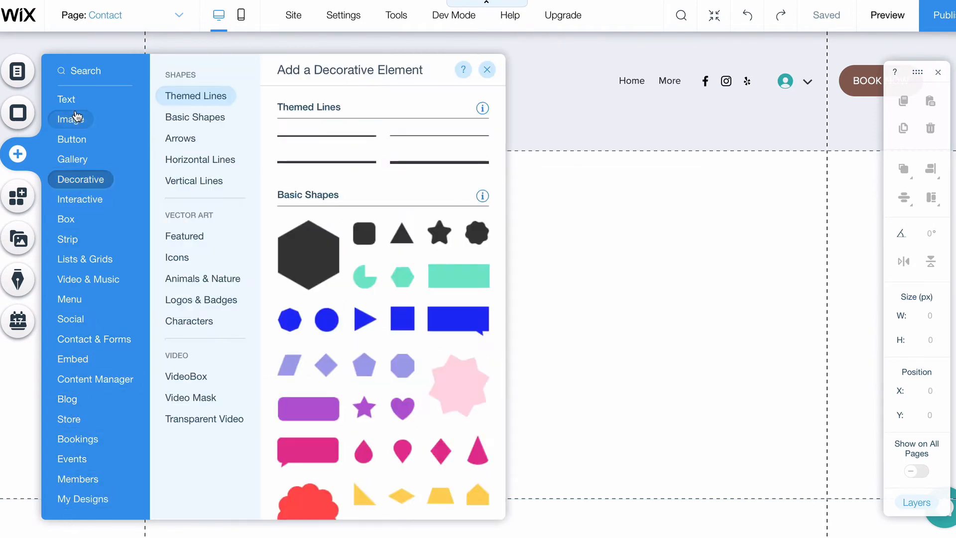
mouse_move(78, 100)
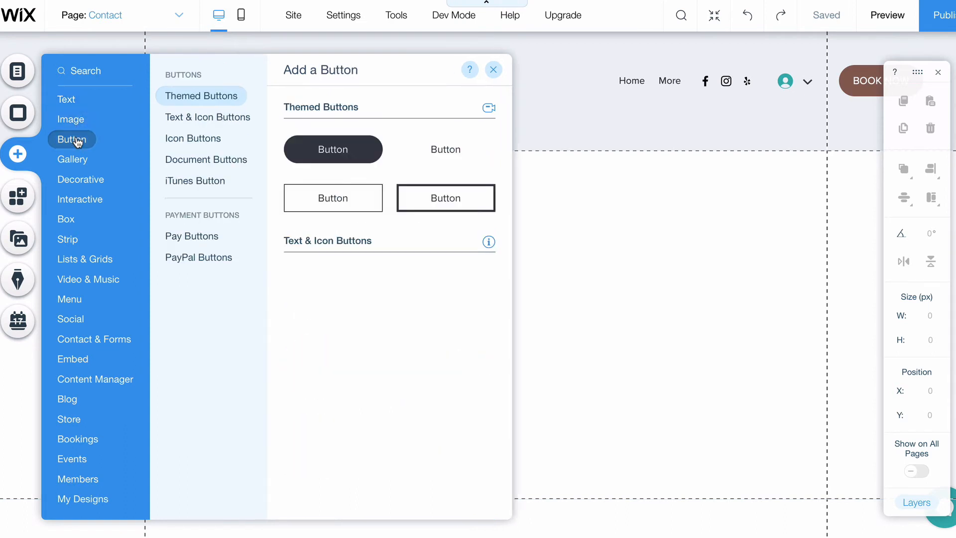
mouse_move(76, 162)
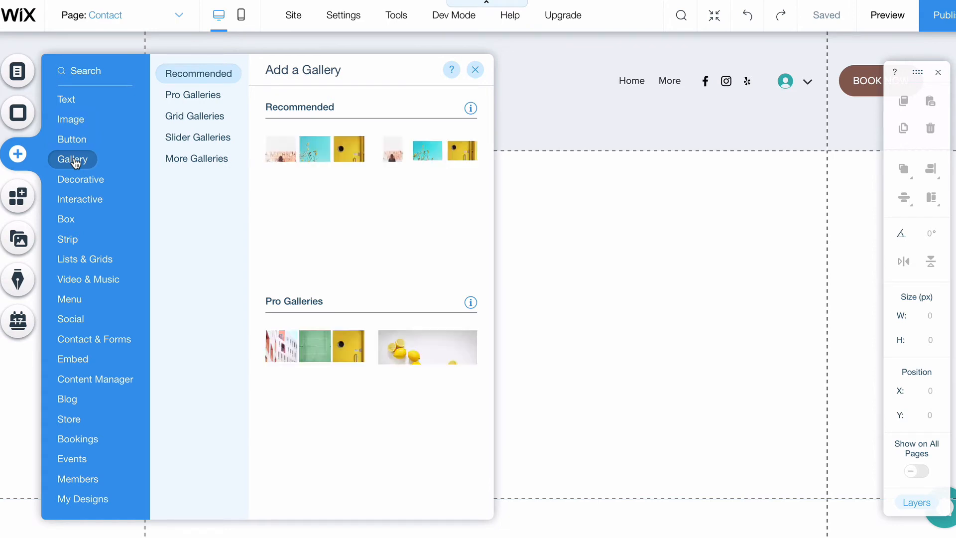
mouse_move(78, 205)
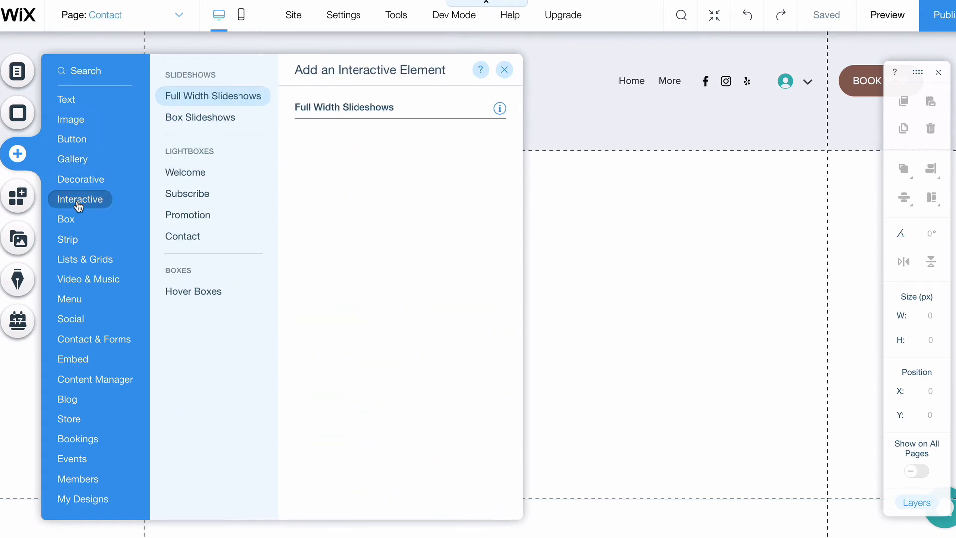
mouse_move(76, 228)
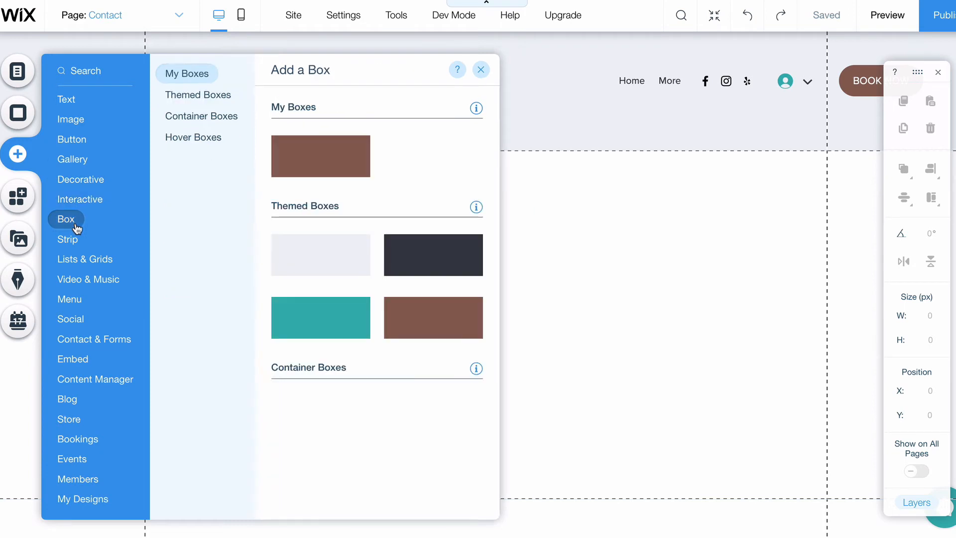
Examine the recommended apps in the Wix App Market.
left_click(19, 198)
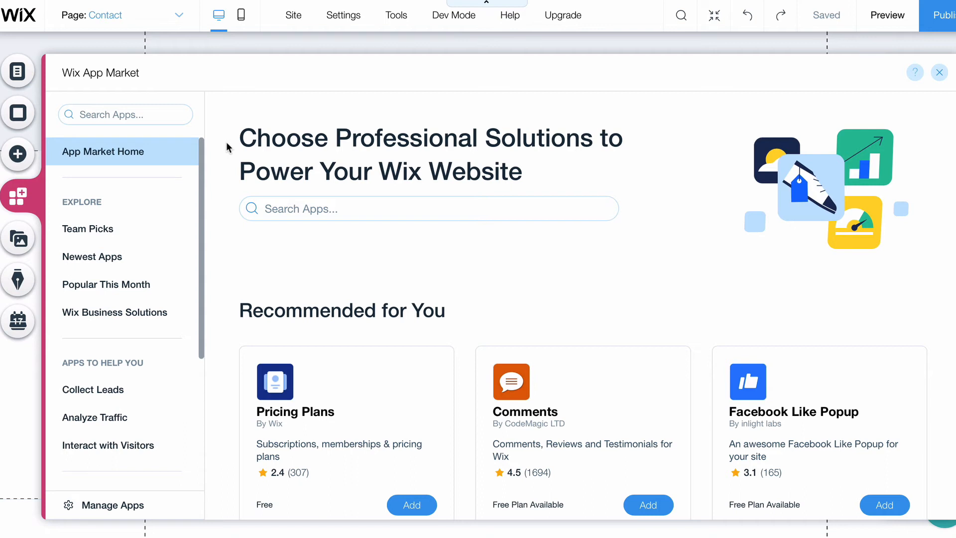
scroll(226, 142, "down", 3)
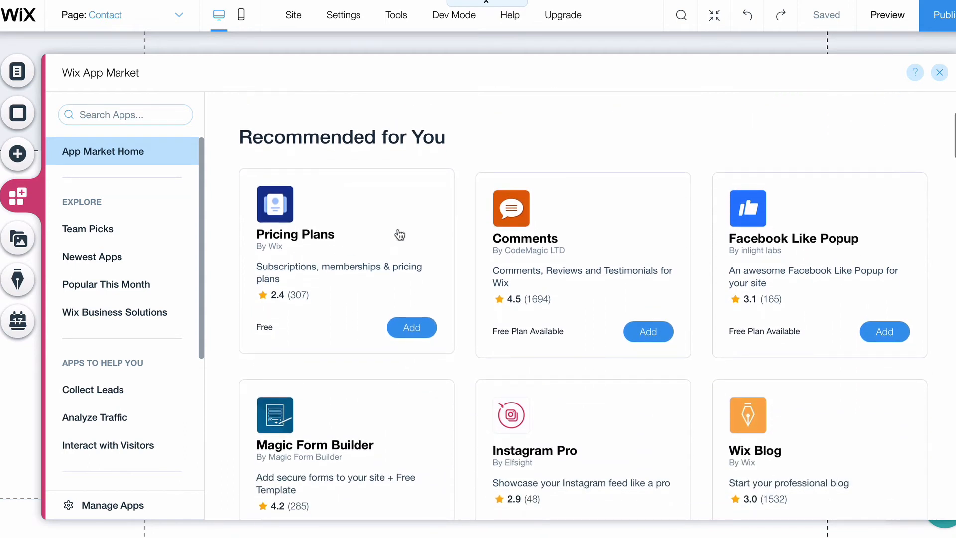
scroll(467, 196, "down", 1)
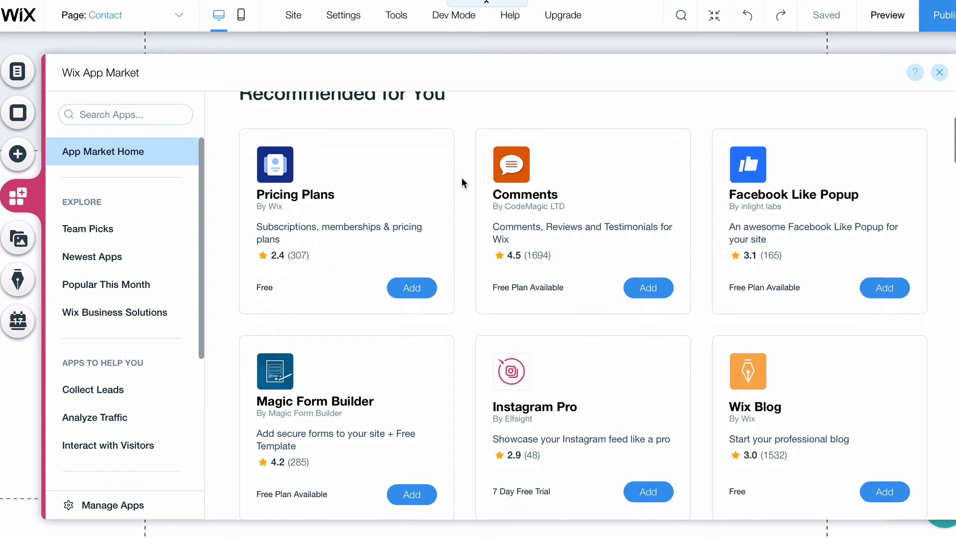
scroll(462, 180, "up", 1)
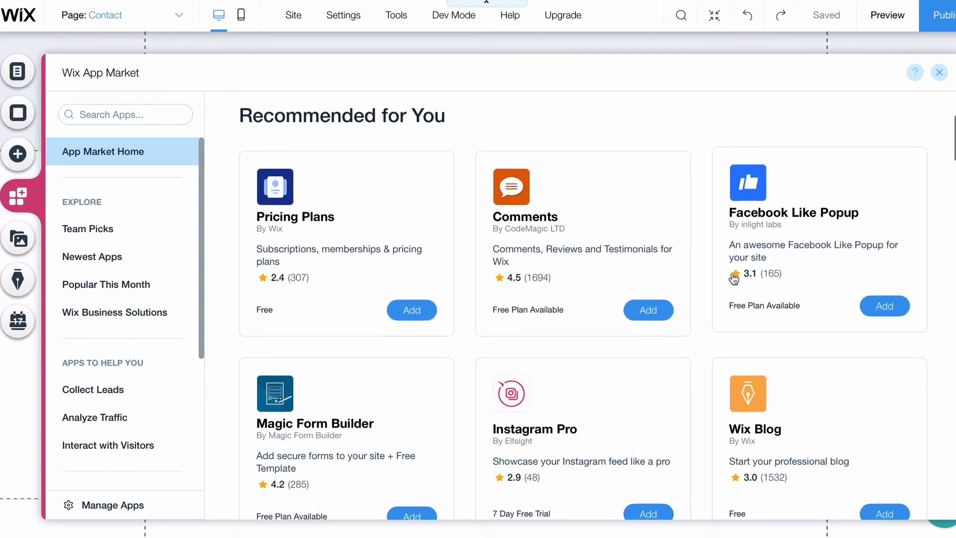
scroll(459, 192, "down", 3)
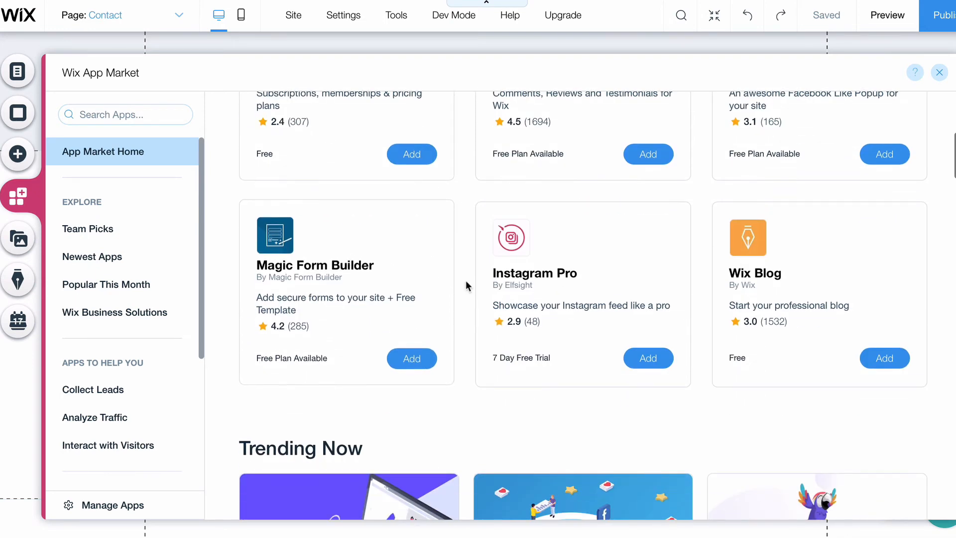
View the media upload and editing options and the offer to start a blog.
left_click(18, 238)
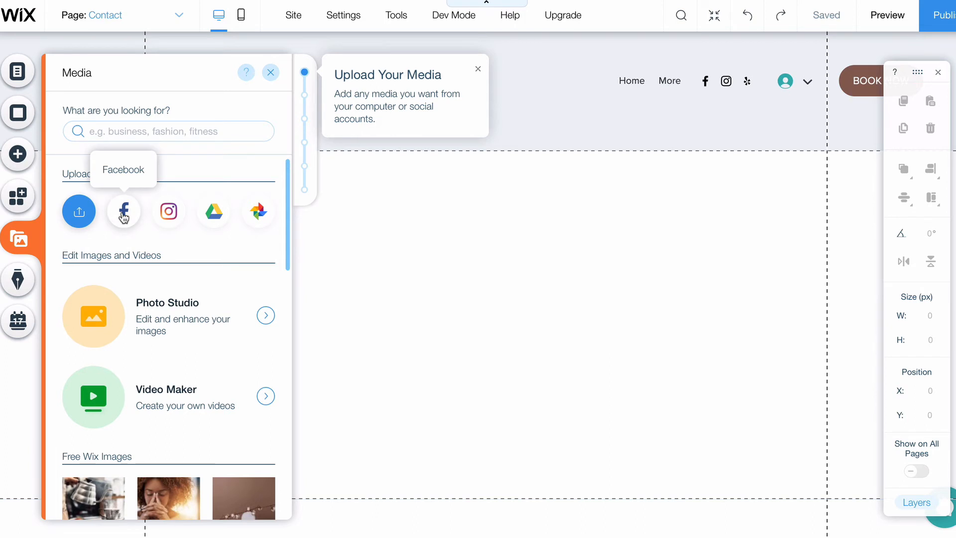
left_click(19, 281)
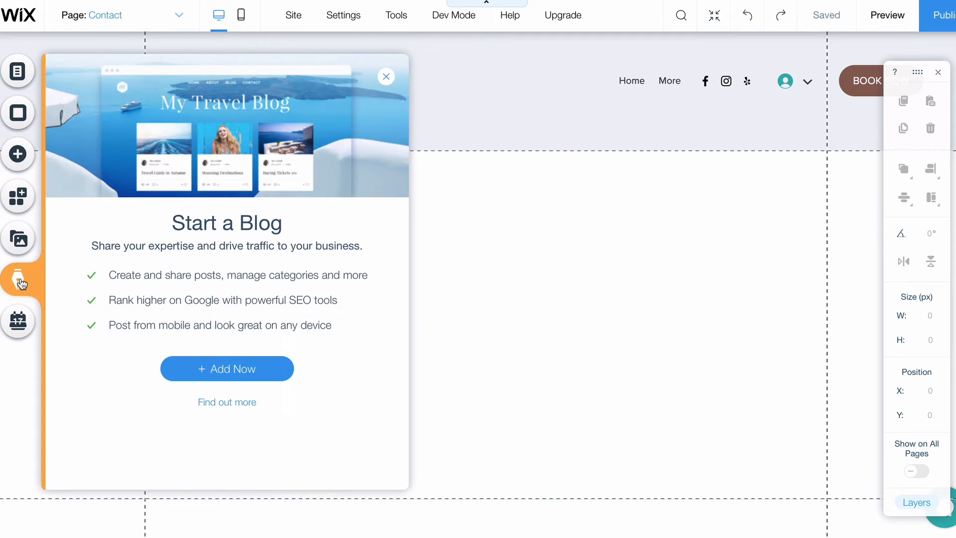